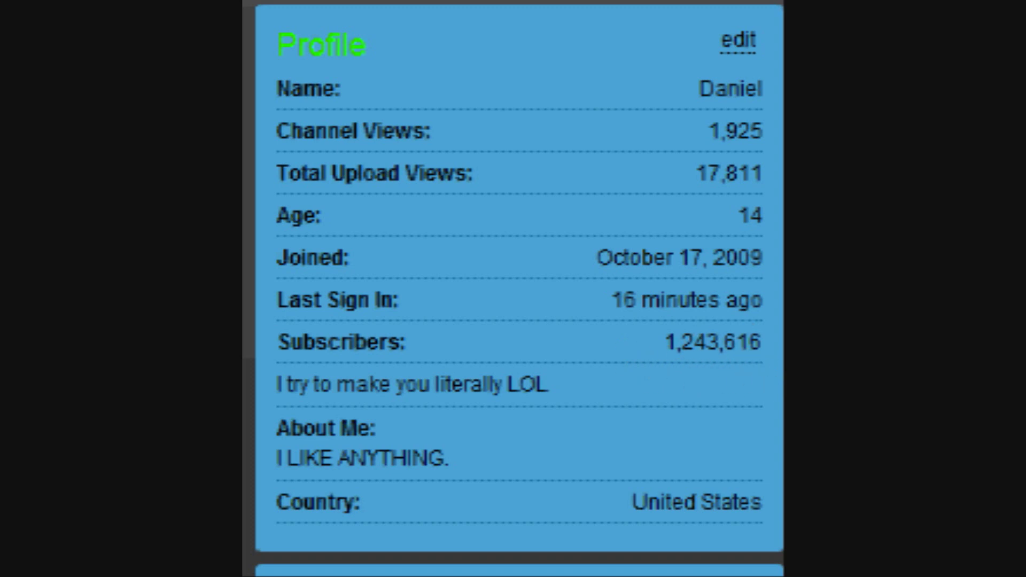
Erase the Subscribers count, including the trial value 3,747,763, leaving it empty.
left_click(761, 344)
key("BackSpace")
key("BackSpace")
key("BackSpace")
key("BackSpace")
key("BackSpace")
key("BackSpace")
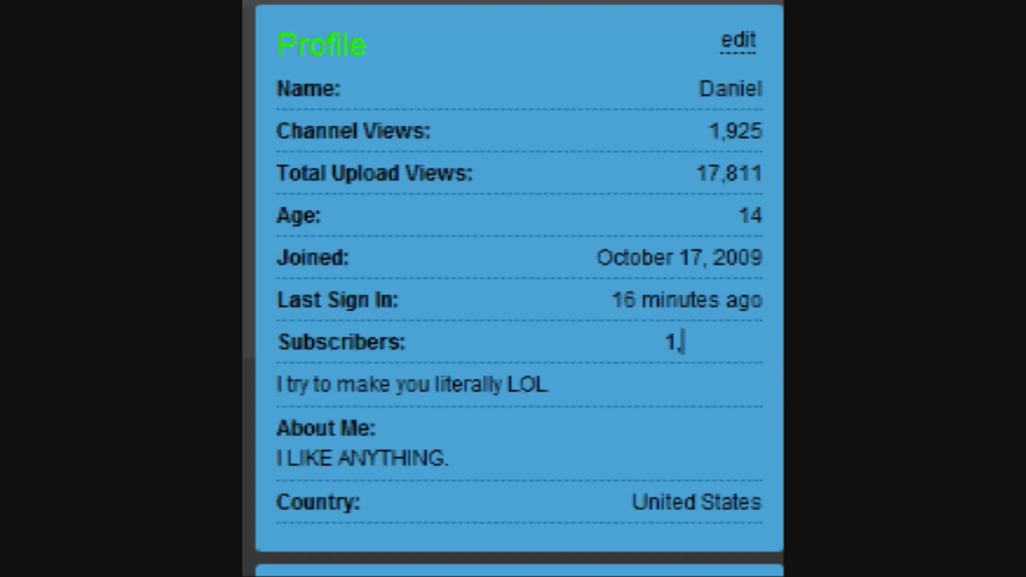
key("BackSpace")
key("BackSpace")
type("3,747")
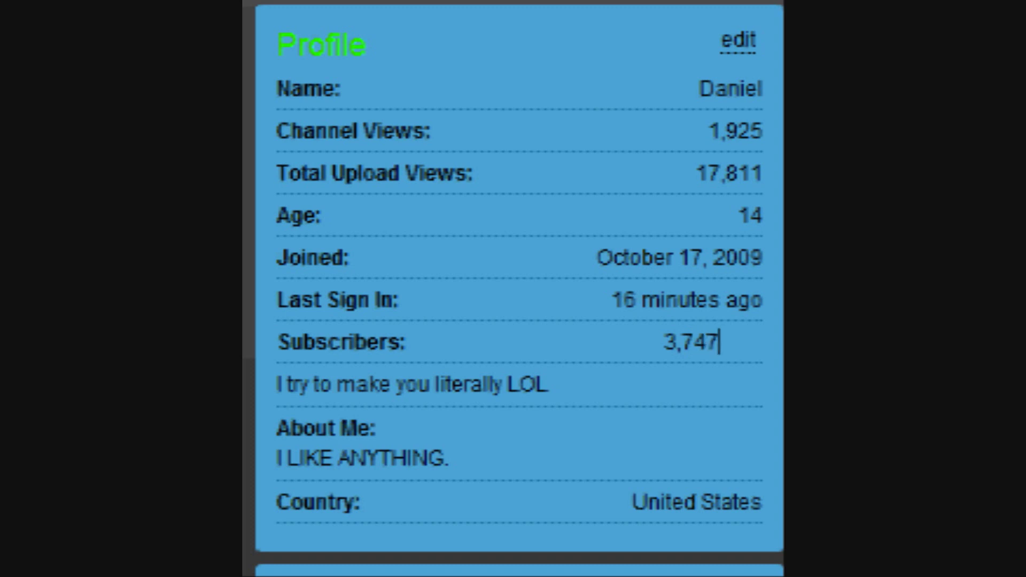
type(",7636")
key("BackSpace")
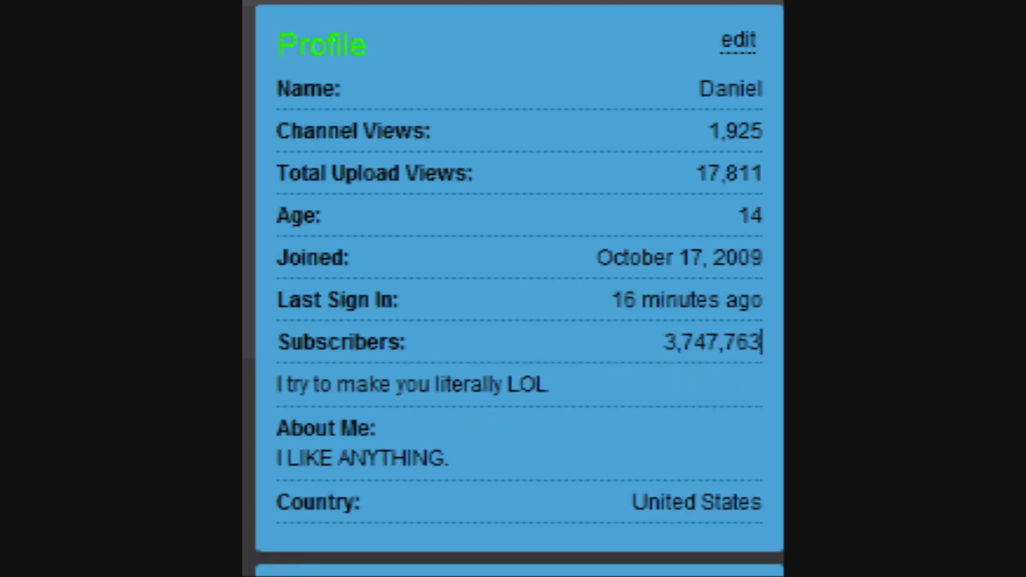
key("BackSpace")
key("BackSpace")
key("BackSpace")
key("BackSpace")
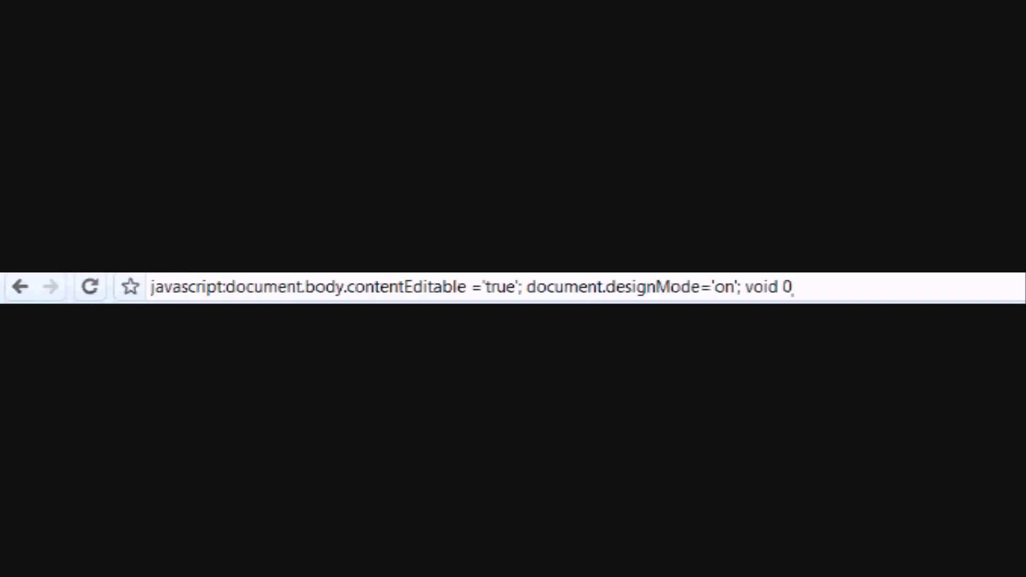
Run javascript:document.body.contentEditable='true'; document.designMode='on'; void 0 from the address bar.
key("Return")
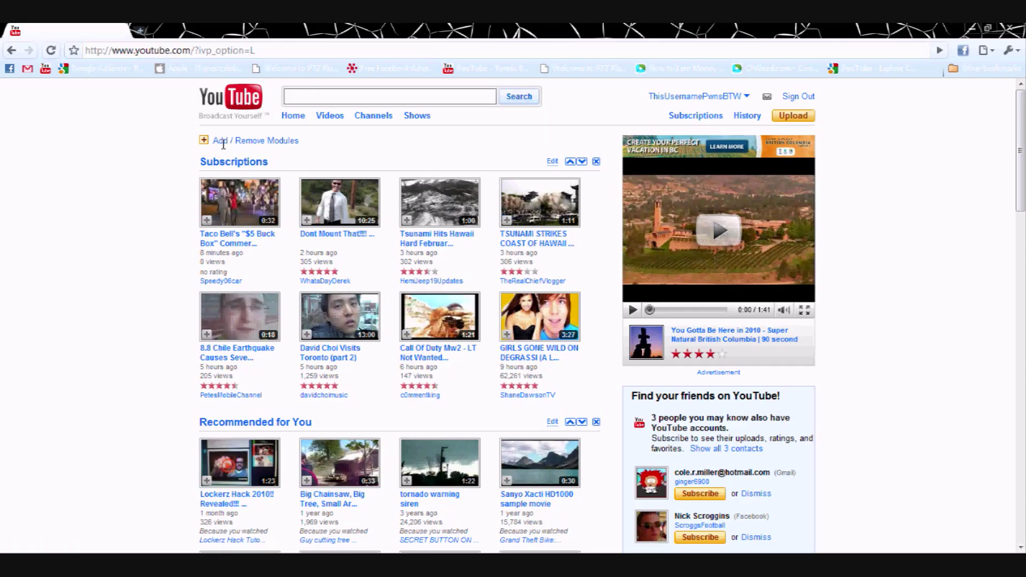
scroll(298, 158, "down", 5)
scroll(298, 158, "down", 4)
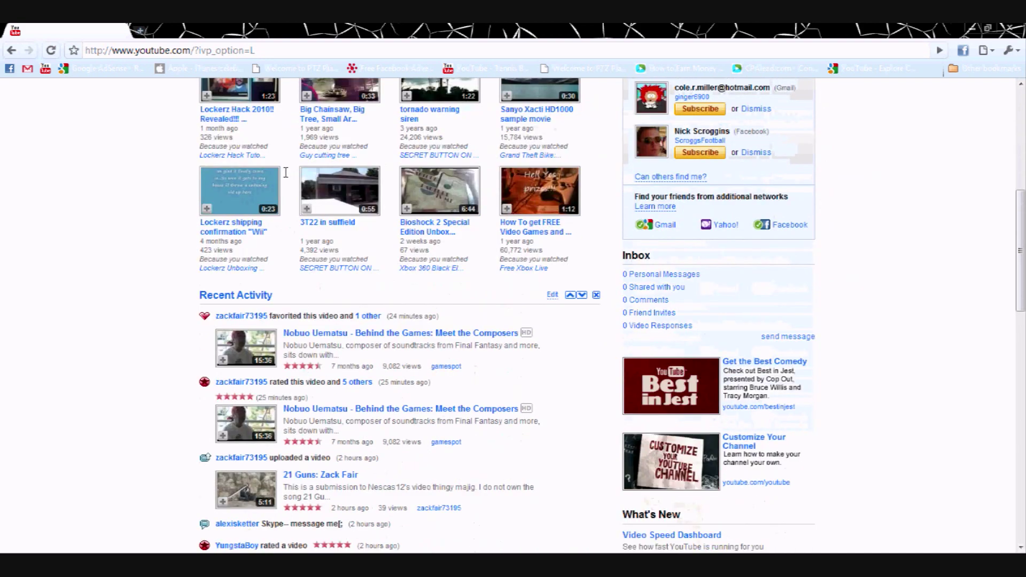
scroll(271, 184, "down", 2)
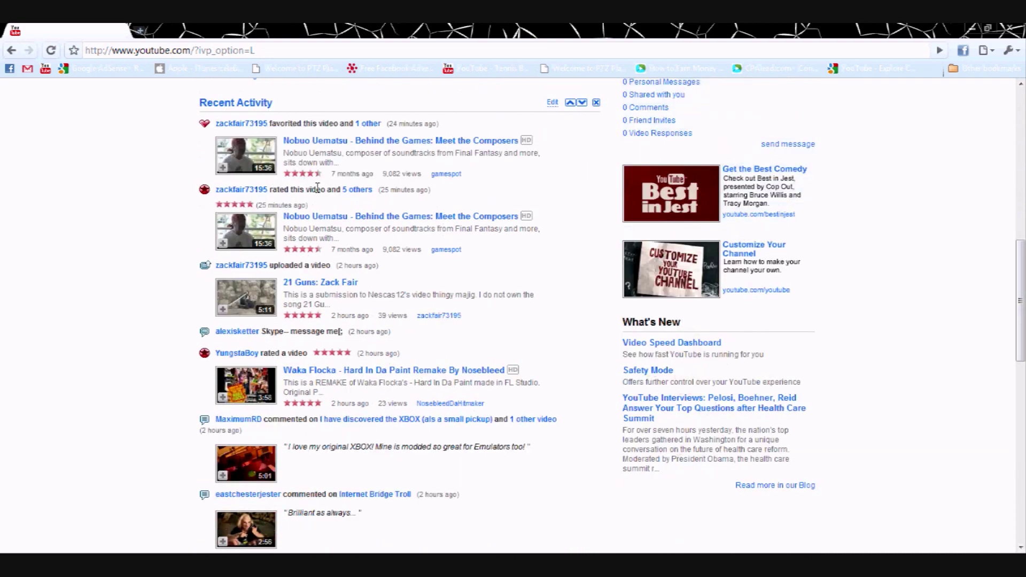
scroll(594, 233, "up", 2)
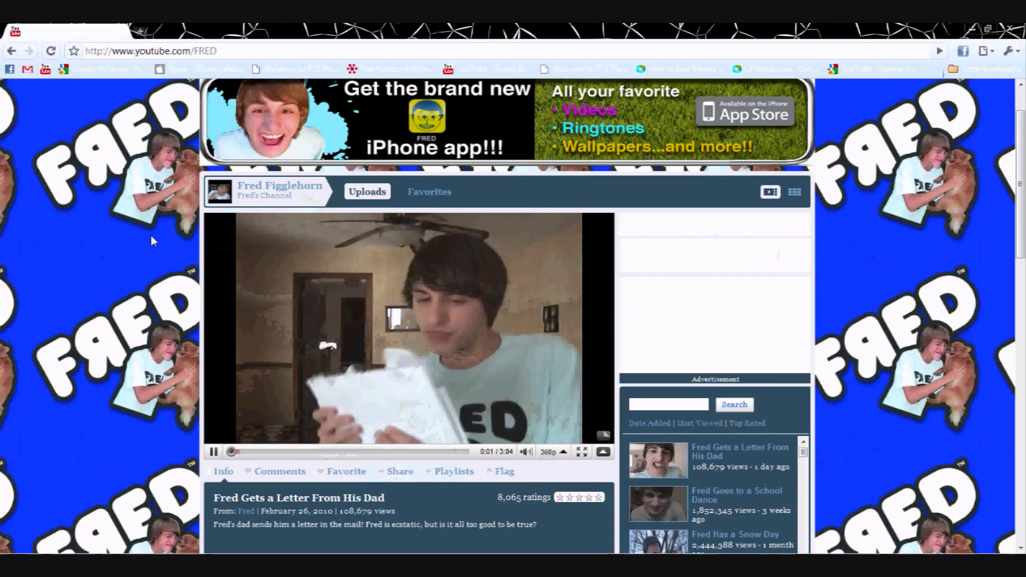
scroll(140, 313, "down", 2)
scroll(140, 313, "down", 1)
scroll(140, 313, "down", 3)
scroll(140, 312, "down", 2)
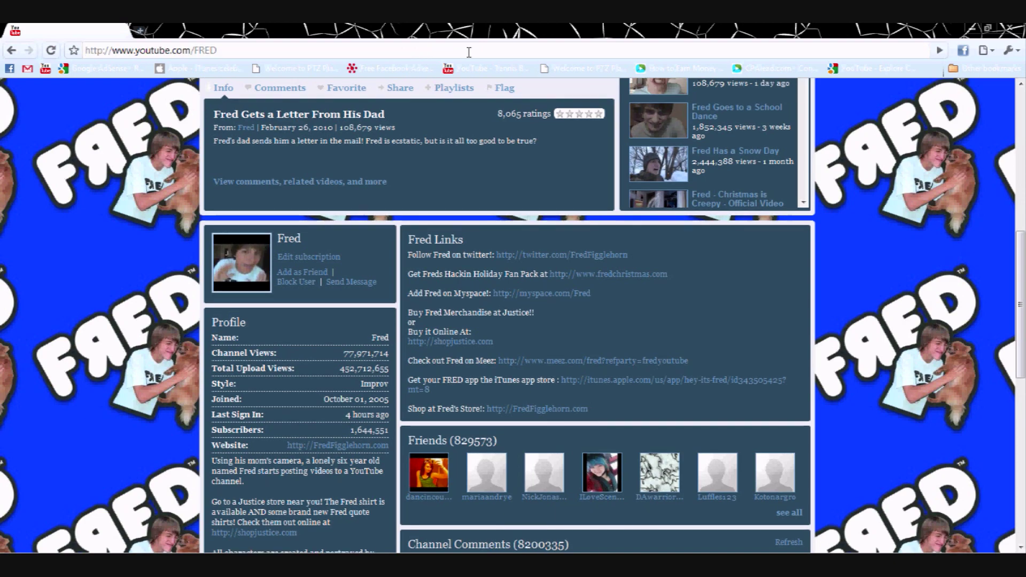
scroll(357, 239, "down", 5)
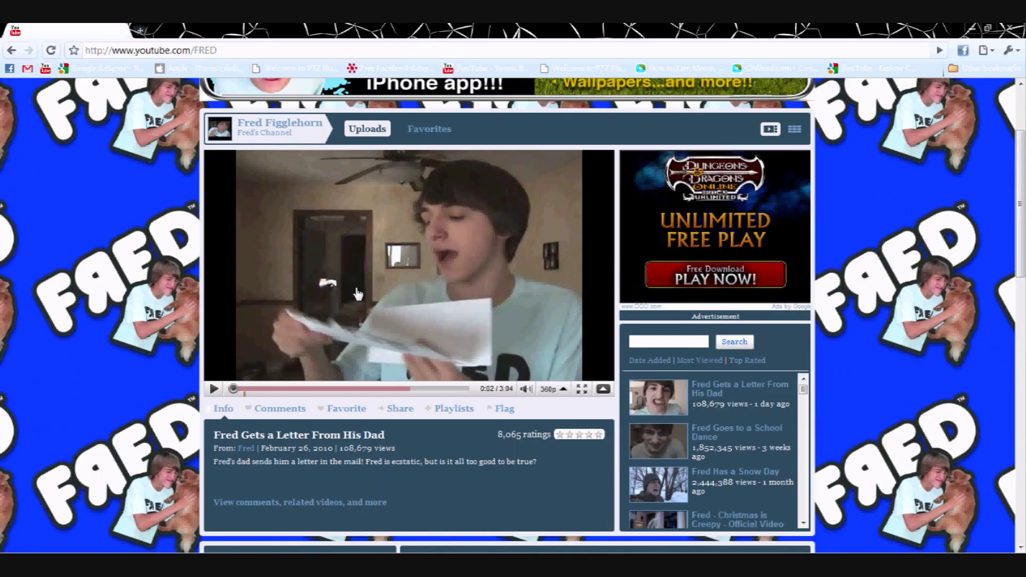
scroll(353, 241, "down", 5)
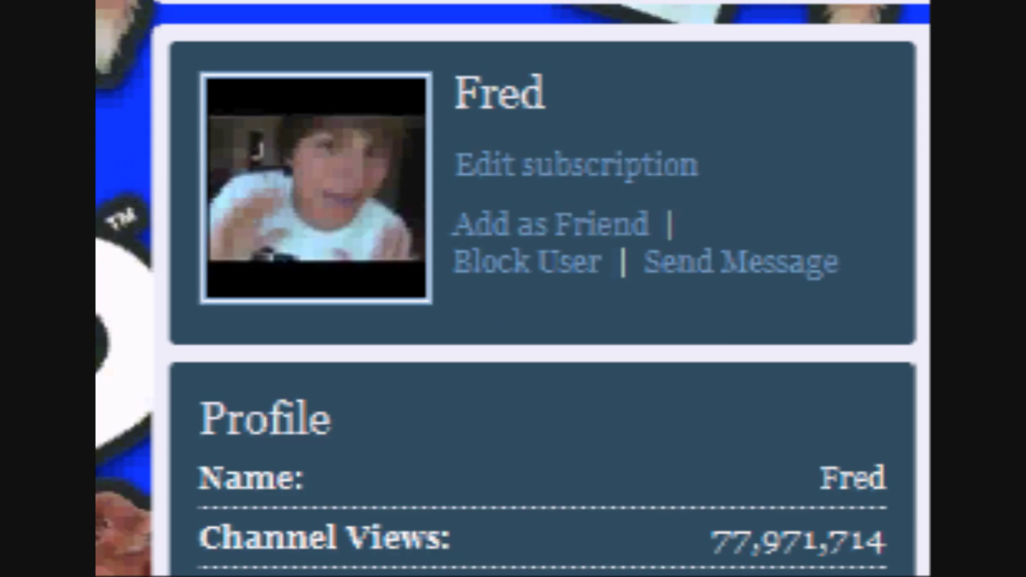
Select the channel name 'Fred' so it can be replaced with 'High Pitched freak!'.
left_click_drag(563, 96, 457, 95)
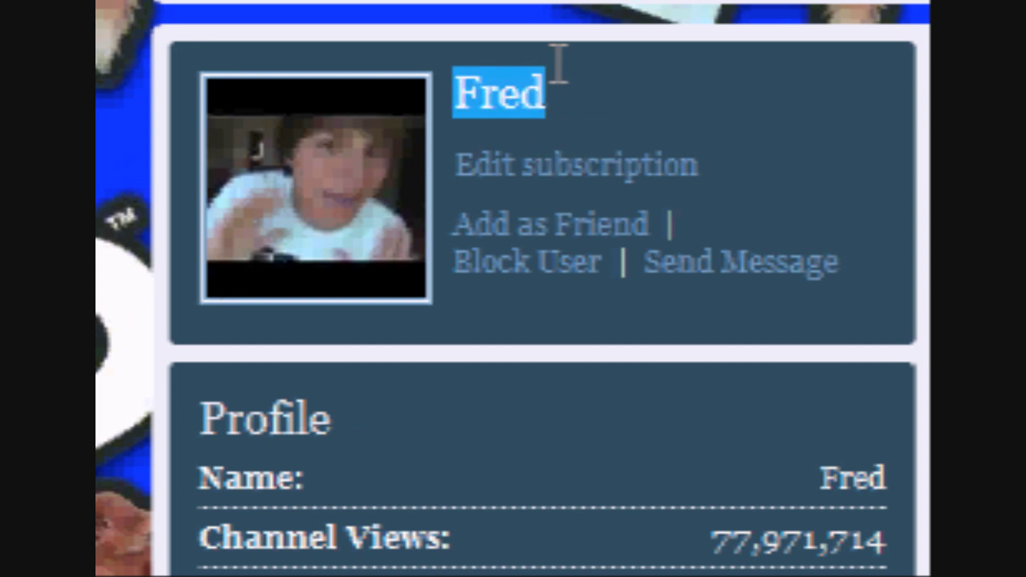
type("High P")
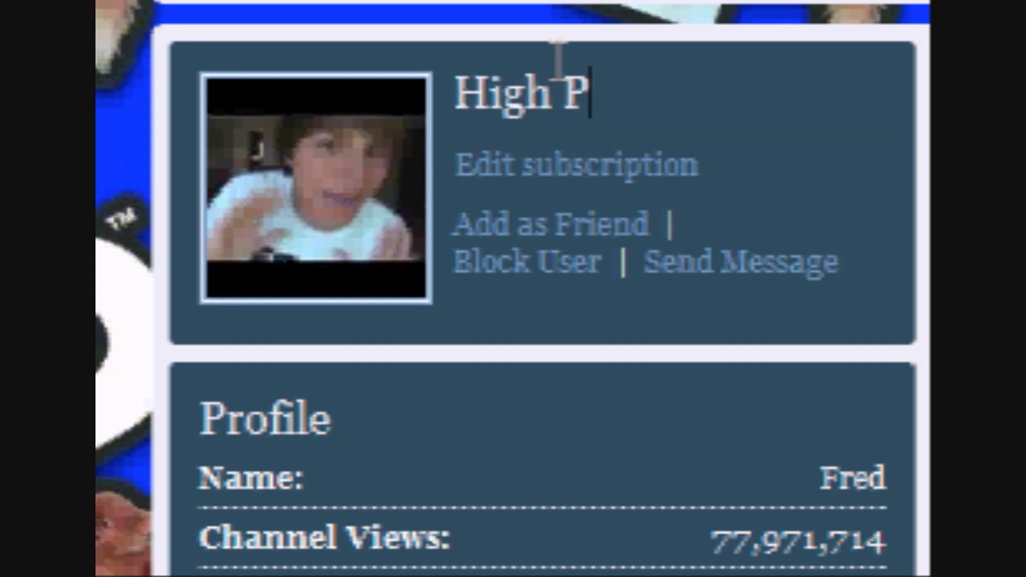
type("itched")
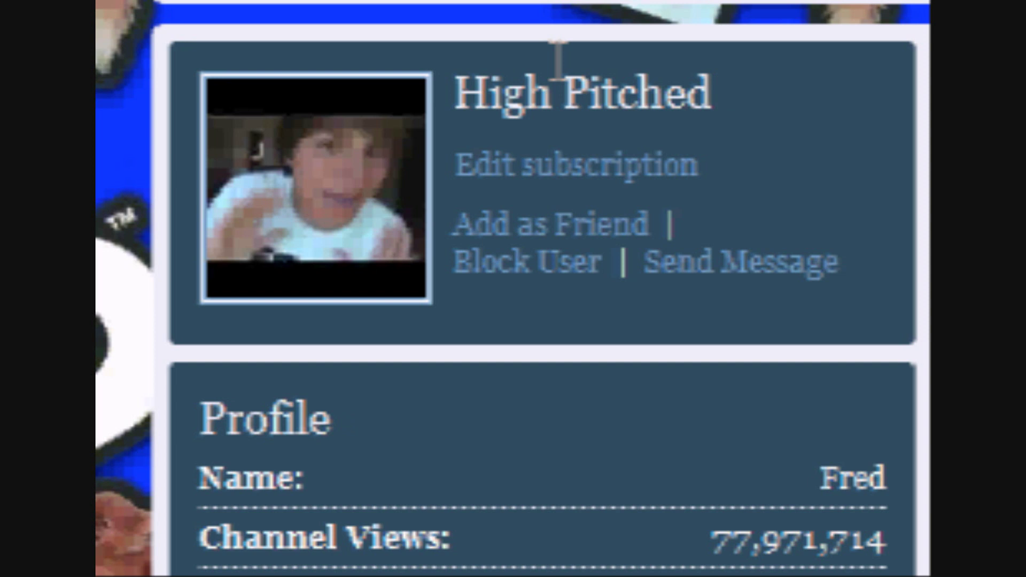
type(" freak!")
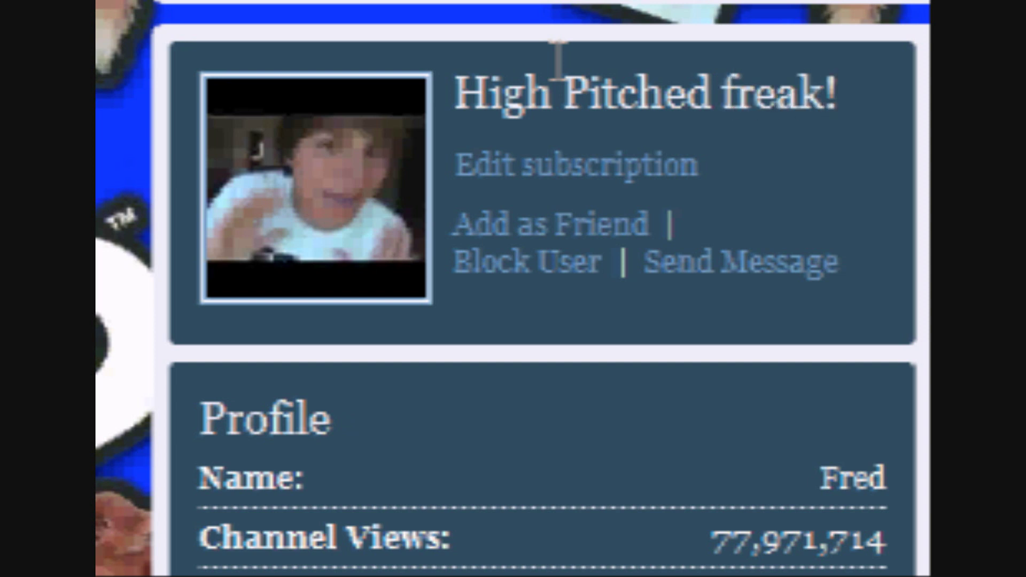